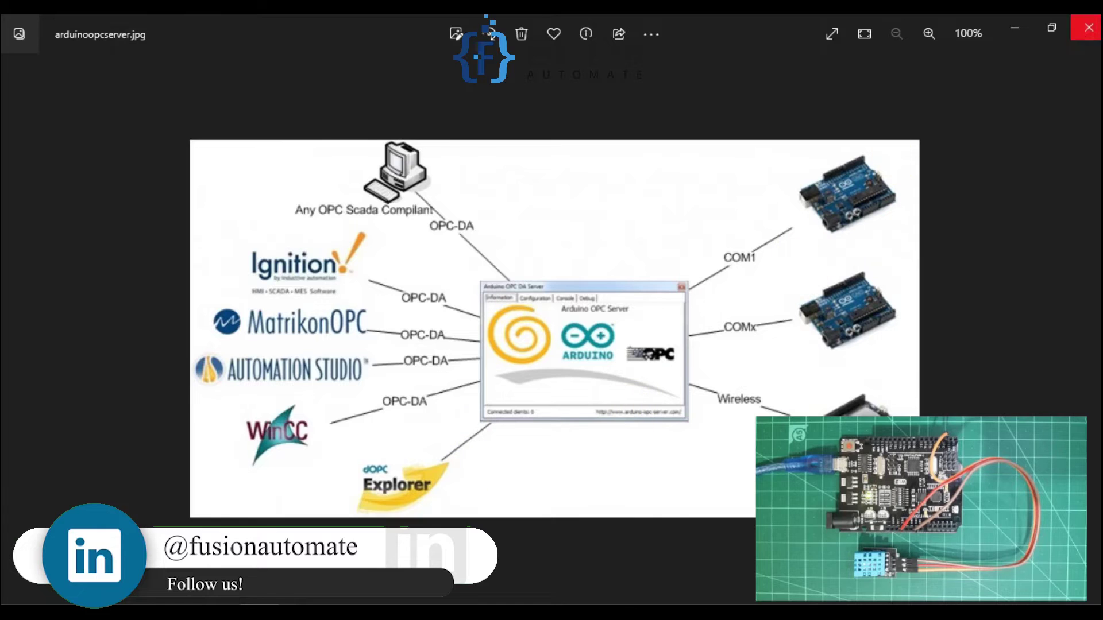
Hide the diagram and review the sketch's Humidity function and its Humidity and Temperature addItem declarations.
{"action": "left_click", "coordinate": [1022, 33]}
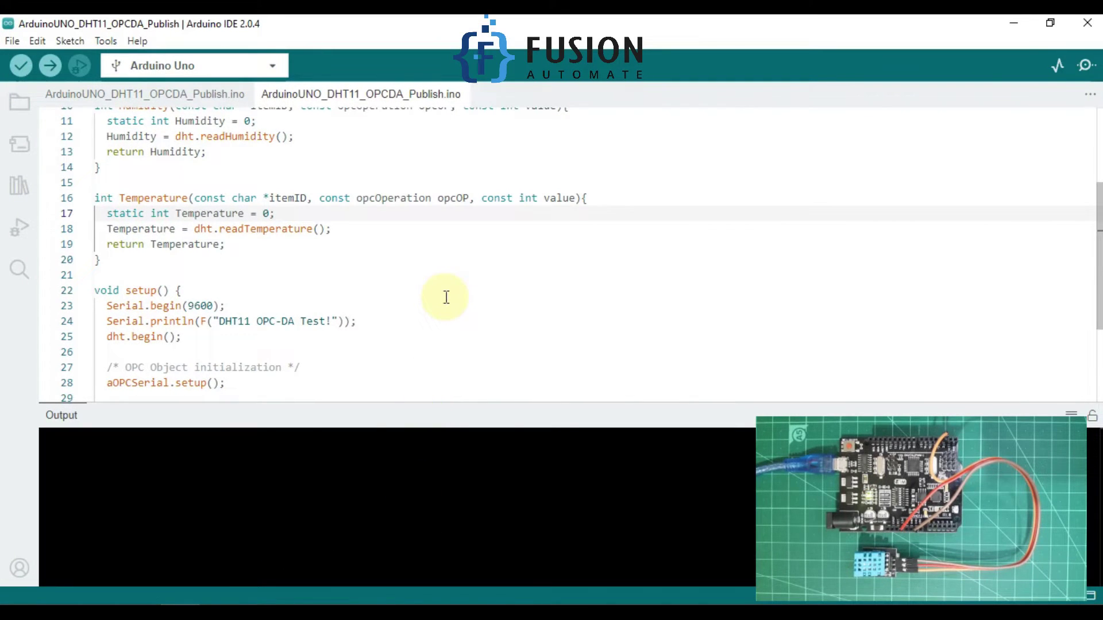
{"action": "scroll", "coordinate": [446, 297], "scroll_direction": "up", "scroll_amount": 1}
{"action": "left_click_drag", "start_coordinate": [102, 300], "coordinate": [87, 141]}
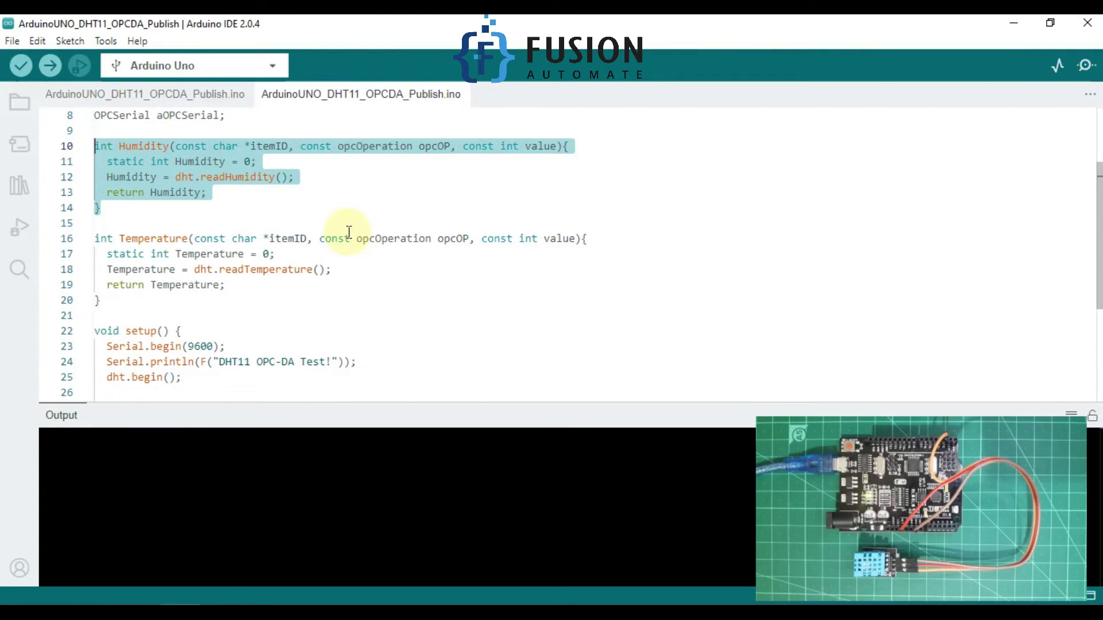
{"action": "scroll", "coordinate": [349, 232], "scroll_direction": "down", "scroll_amount": 4}
{"action": "left_click_drag", "start_coordinate": [531, 305], "coordinate": [78, 288]}
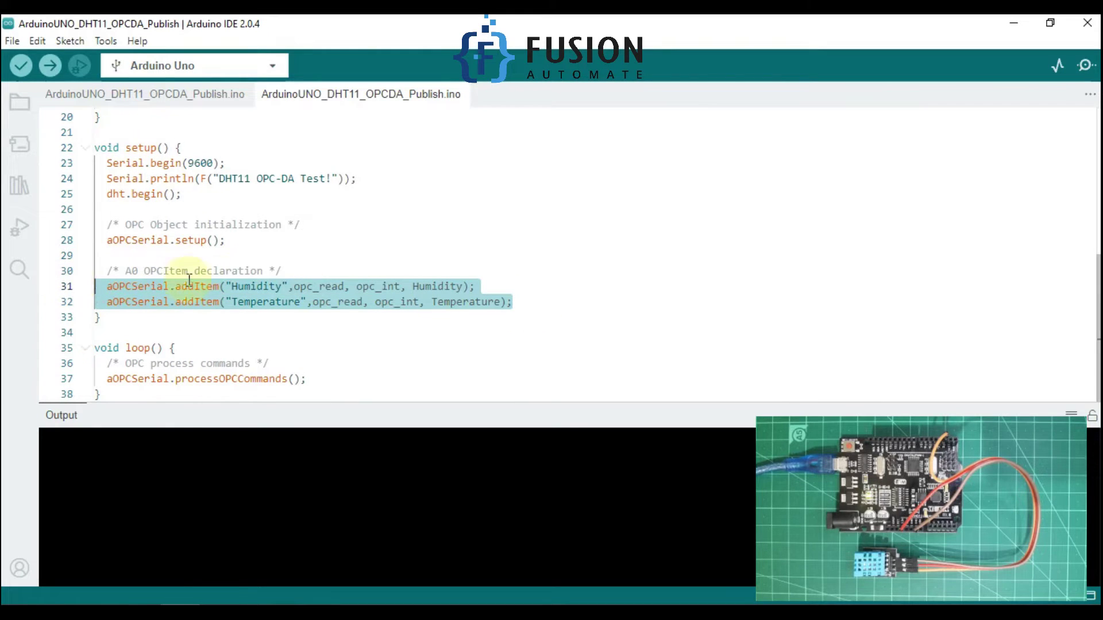
{"action": "left_click", "coordinate": [319, 331]}
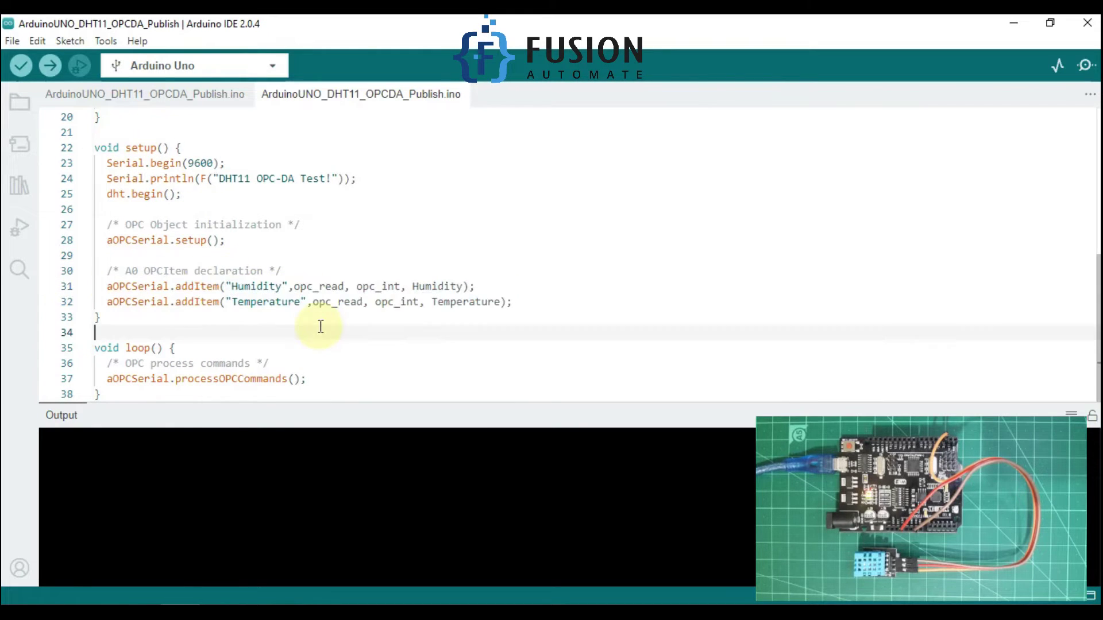
Upload the ArduinoUNO_DHT11_OPCDA_Publish sketch to the Arduino Uno.
{"action": "left_click", "coordinate": [51, 66]}
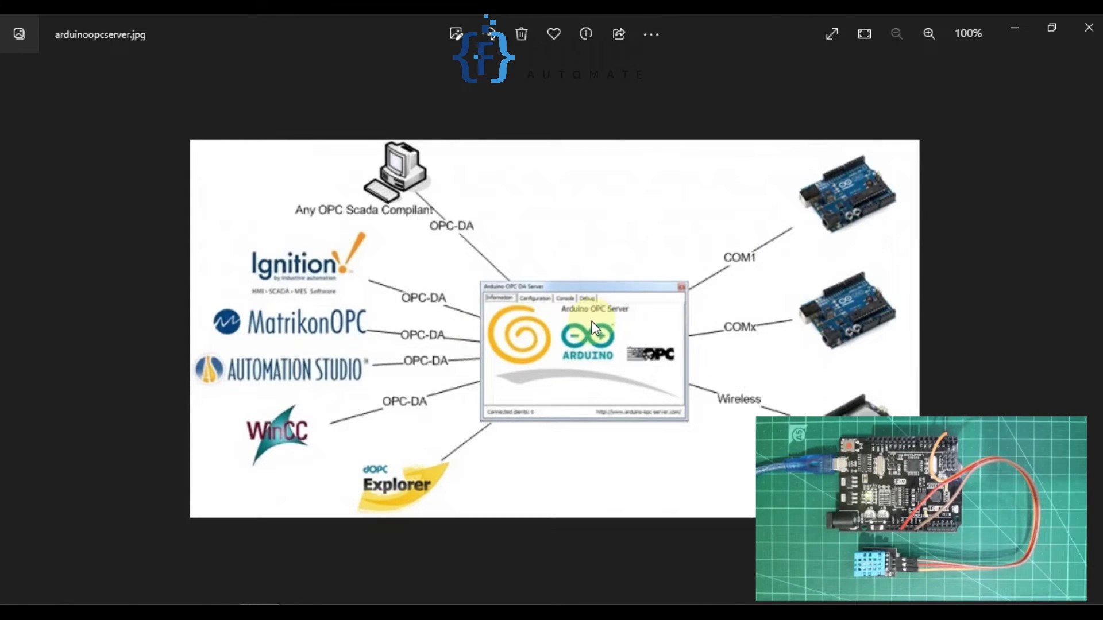
Launch ArduinoOPCServer.exe from the ArduinoOPCServer folder and bring its server window forward.
{"action": "left_click", "coordinate": [369, 591]}
{"action": "double_click", "coordinate": [305, 158]}
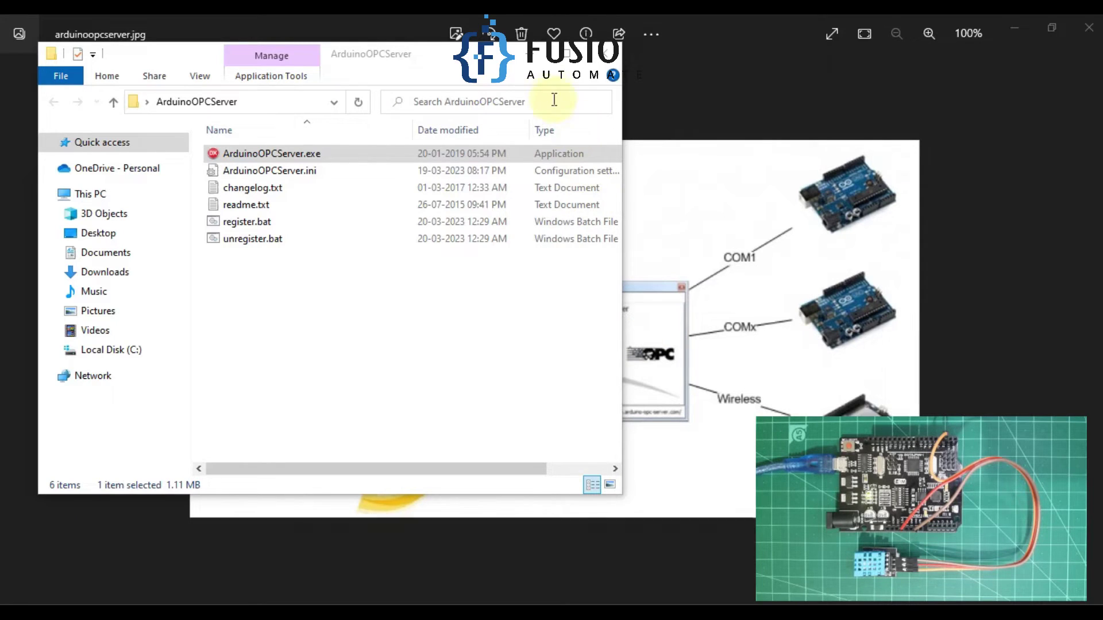
{"action": "left_click", "coordinate": [938, 80]}
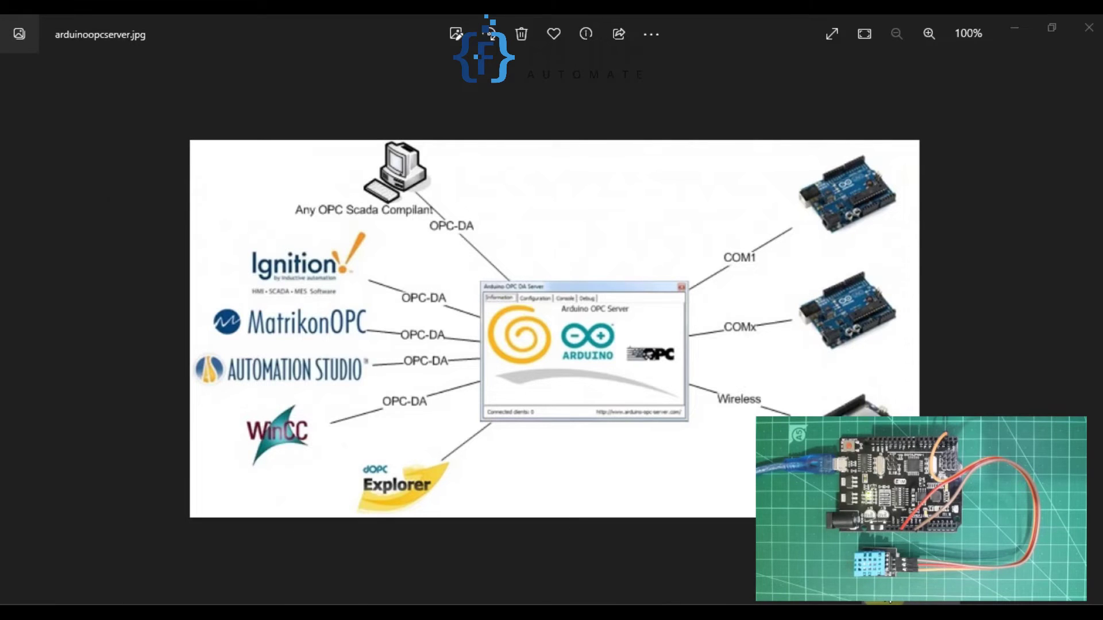
{"action": "left_click", "coordinate": [687, 609]}
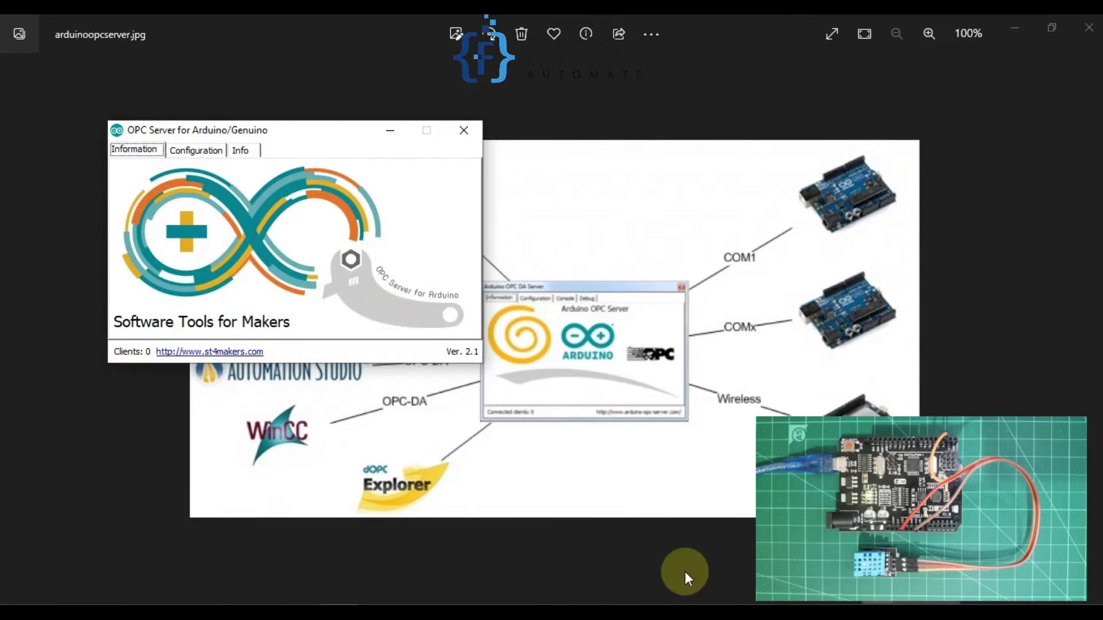
Check the server's Configuration and Info log, then place the window at the upper right.
{"action": "left_click", "coordinate": [198, 154]}
{"action": "left_click", "coordinate": [241, 151]}
{"action": "left_click_drag", "start_coordinate": [282, 131], "coordinate": [916, 117]}
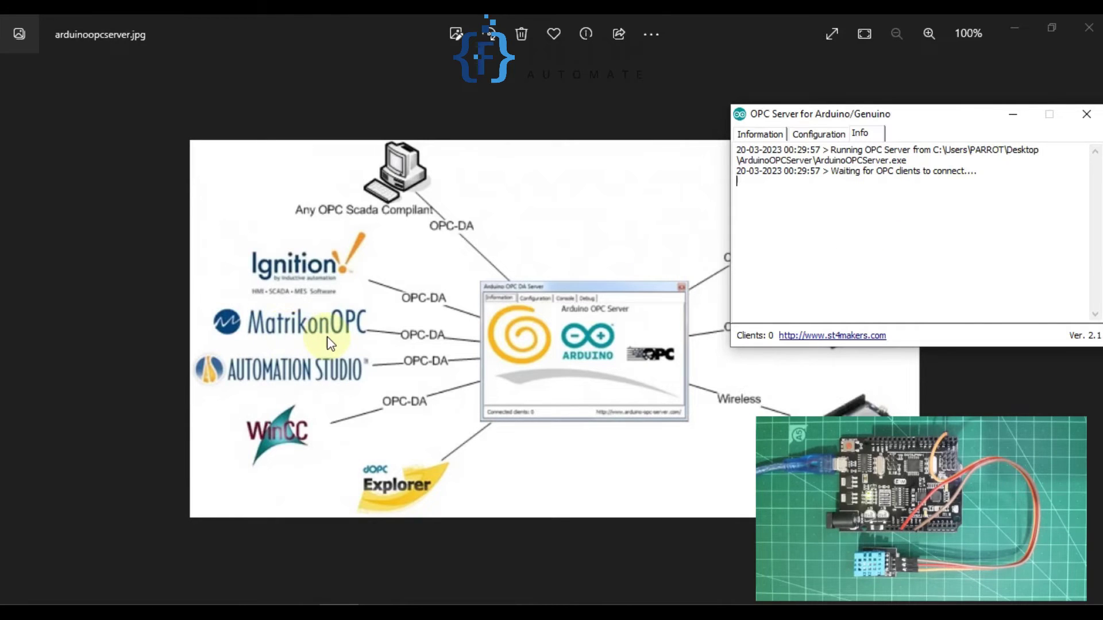
Launch MatrikonOPC Explorer by searching 'matri', then minimize Photos and the Arduino IDE.
{"action": "left_click", "coordinate": [10, 608]}
{"action": "left_click", "coordinate": [10, 607]}
{"action": "type", "text": "matri"}
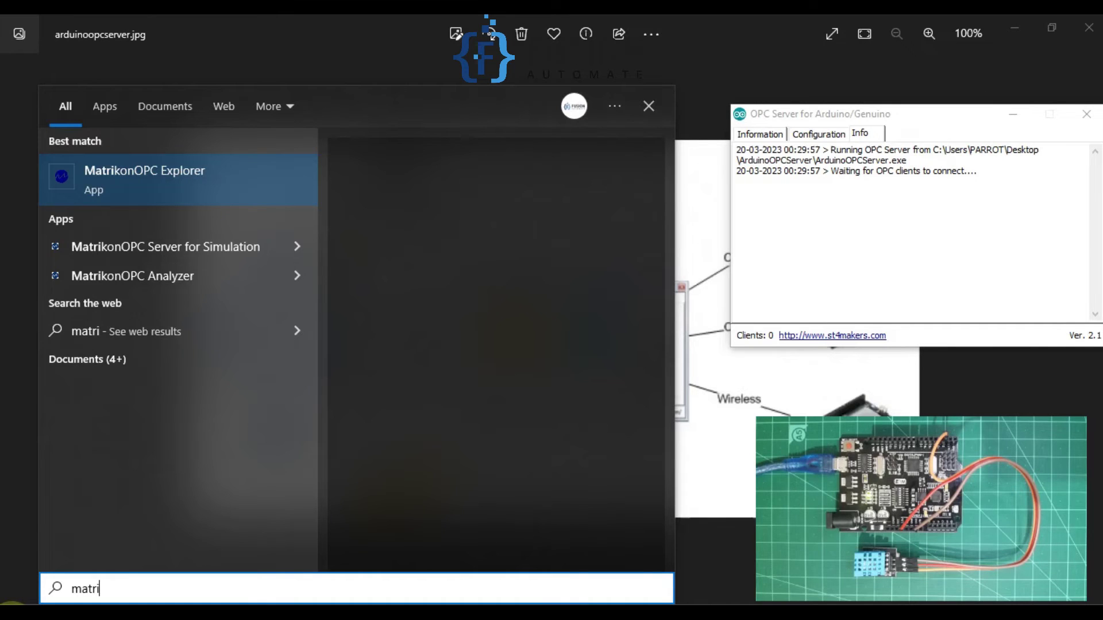
{"action": "key", "text": "Return"}
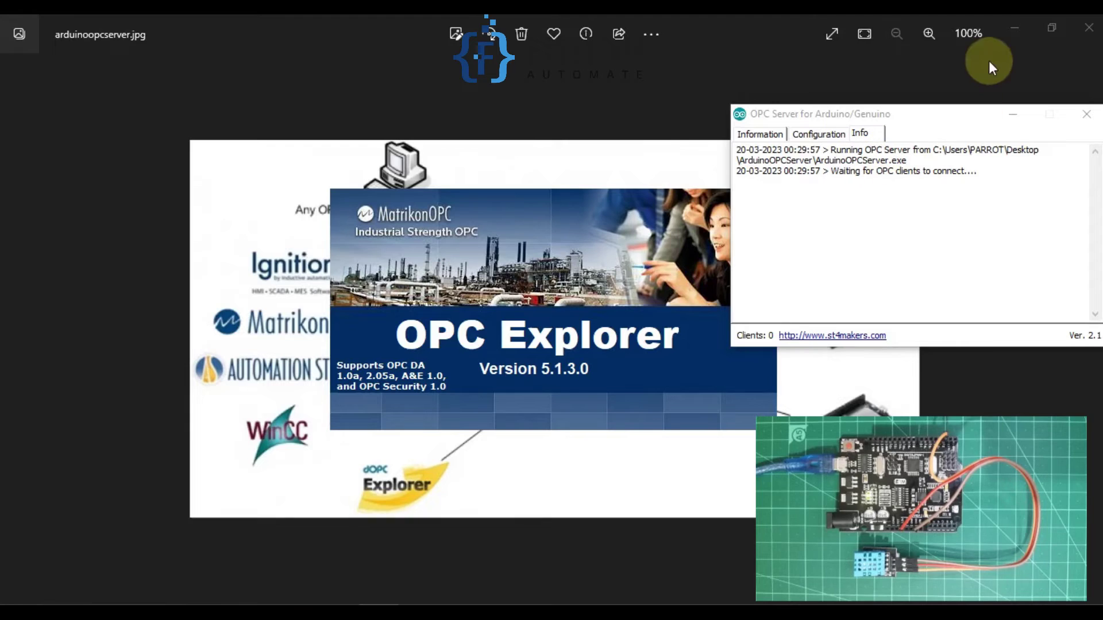
{"action": "left_click", "coordinate": [1012, 33]}
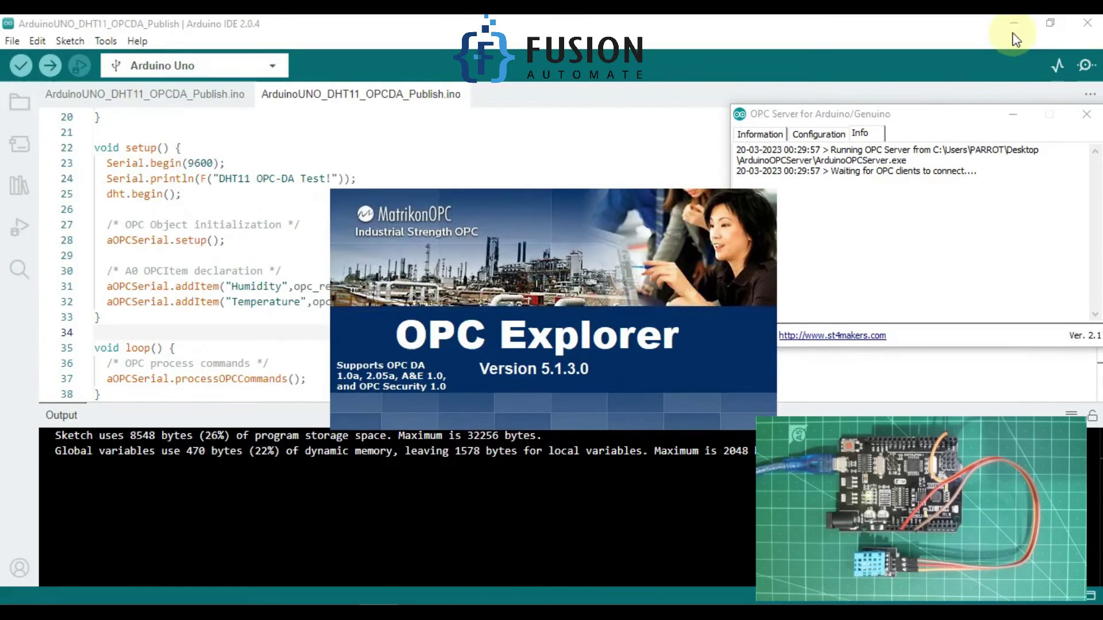
{"action": "left_click", "coordinate": [1014, 23]}
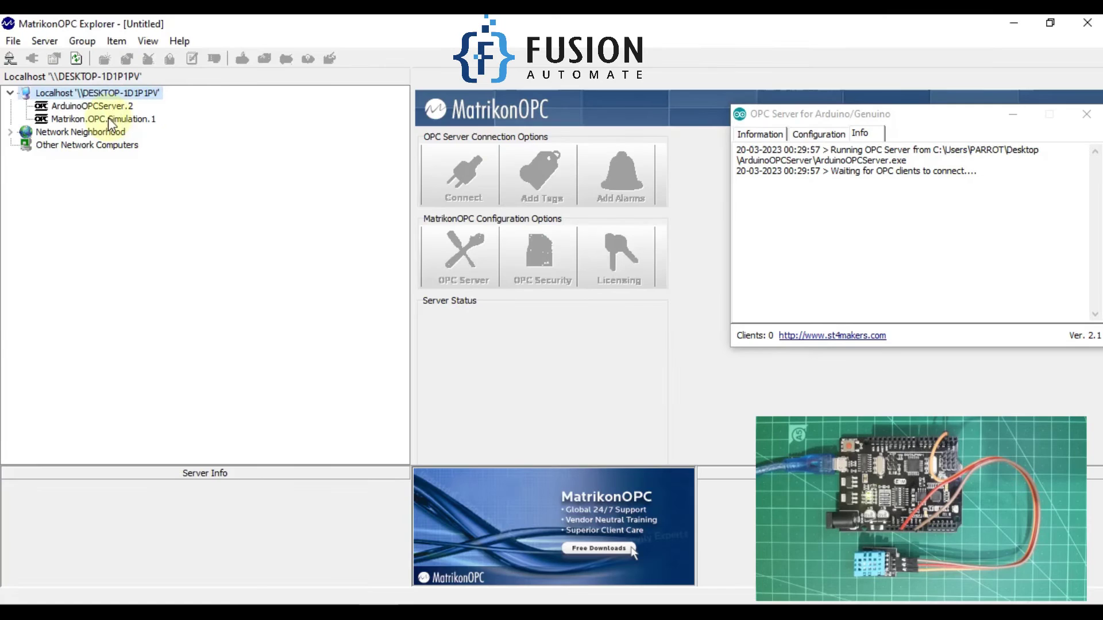
Select ArduinoOPCServer.2 under Localhost and connect to it.
{"action": "left_click", "coordinate": [94, 107]}
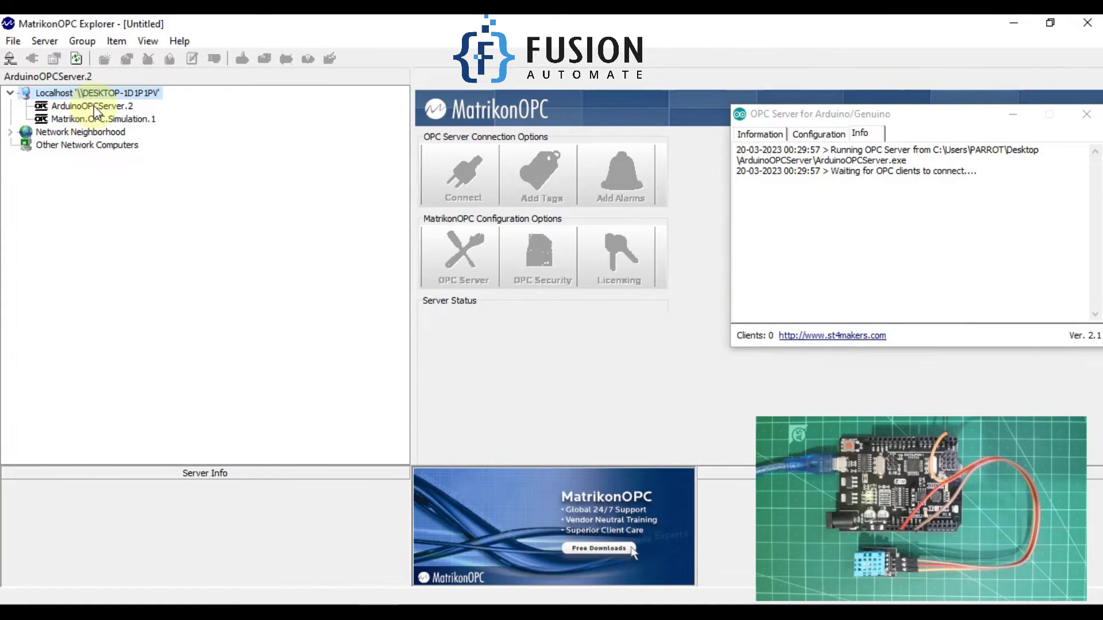
{"action": "left_click", "coordinate": [95, 119]}
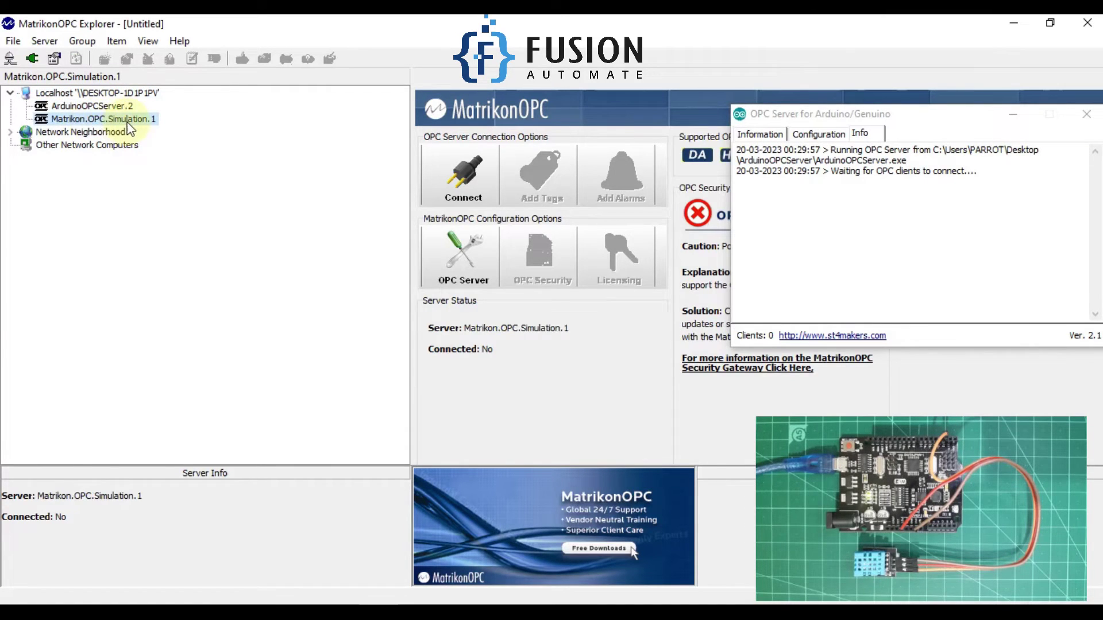
{"action": "left_click", "coordinate": [109, 108]}
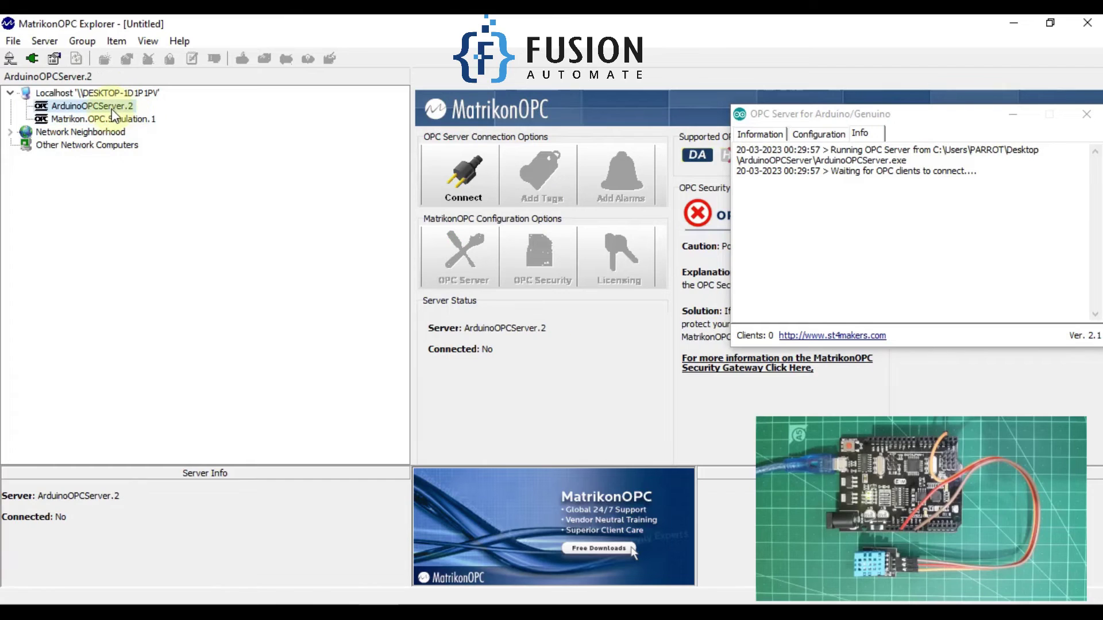
{"action": "left_click", "coordinate": [466, 178]}
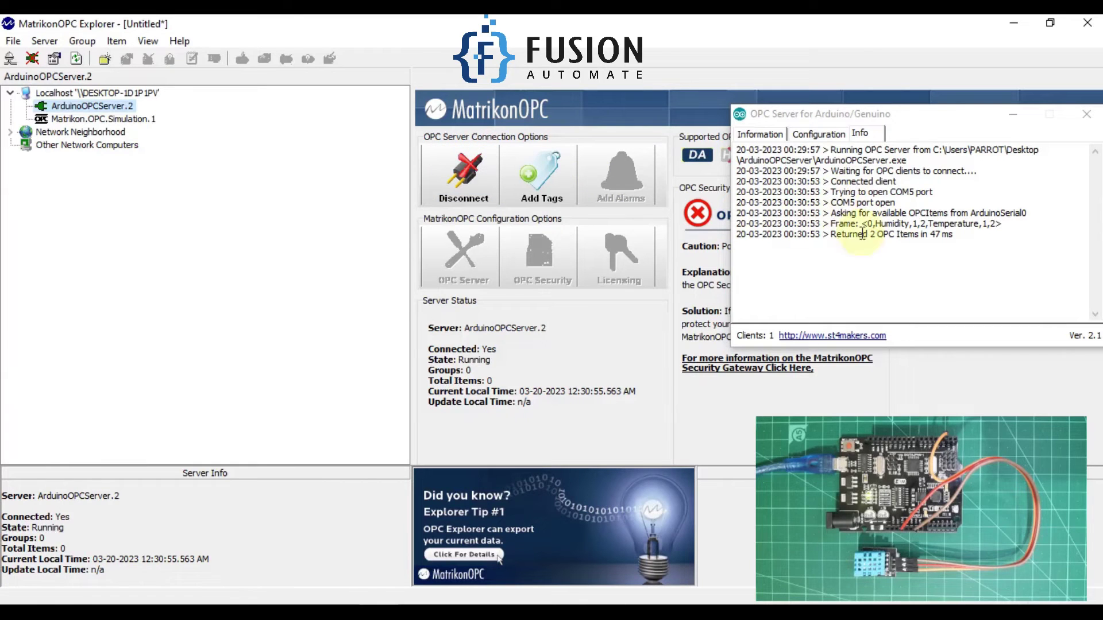
Add the ArduinoSerial0.Humidity and ArduinoSerial0.Temperature tags to Group0.
{"action": "left_click", "coordinate": [540, 174]}
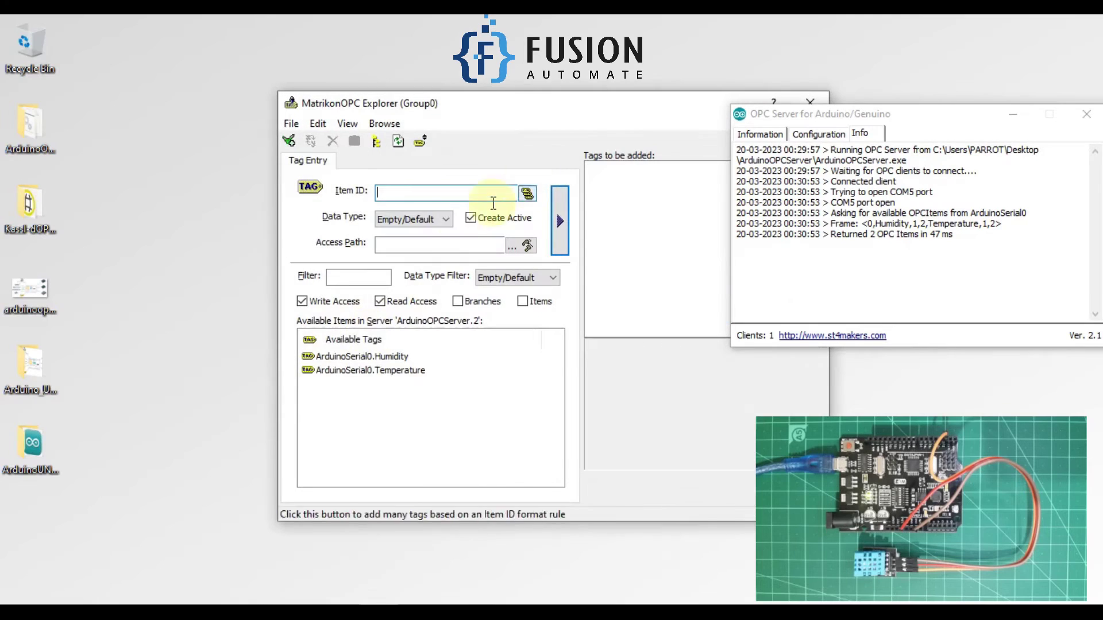
{"action": "left_click", "coordinate": [368, 359]}
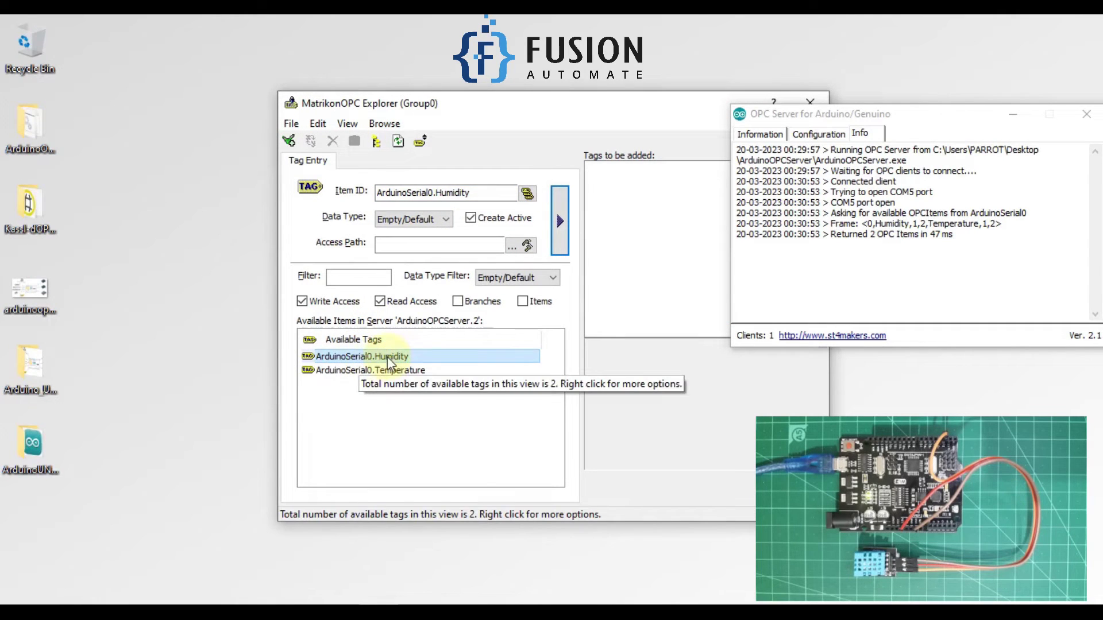
{"action": "left_click", "coordinate": [560, 221]}
{"action": "left_click", "coordinate": [395, 369]}
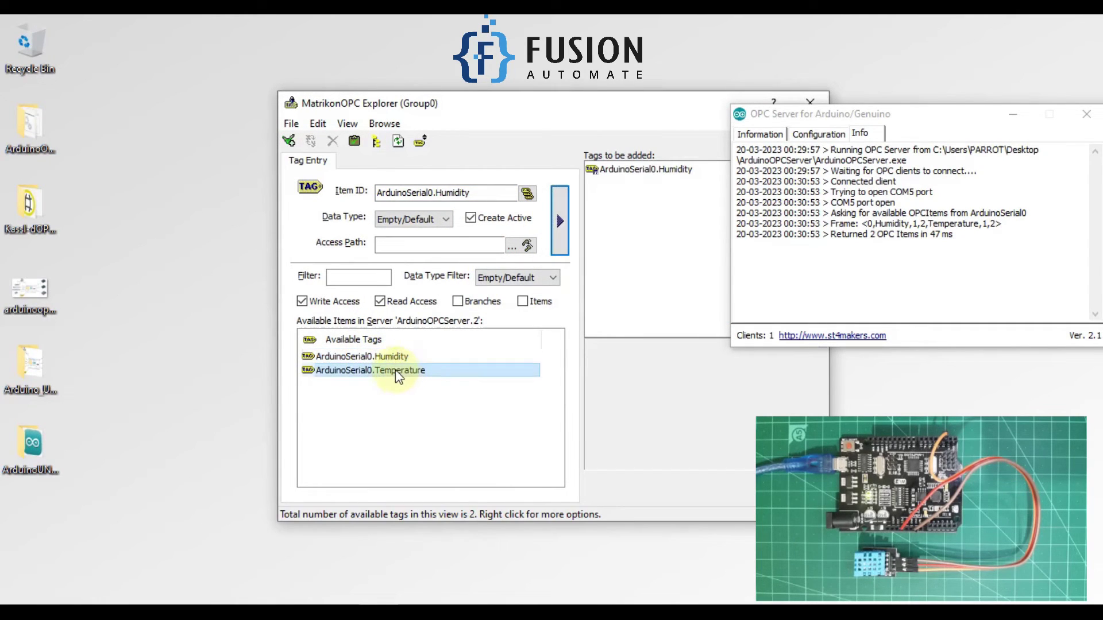
{"action": "left_click", "coordinate": [557, 229]}
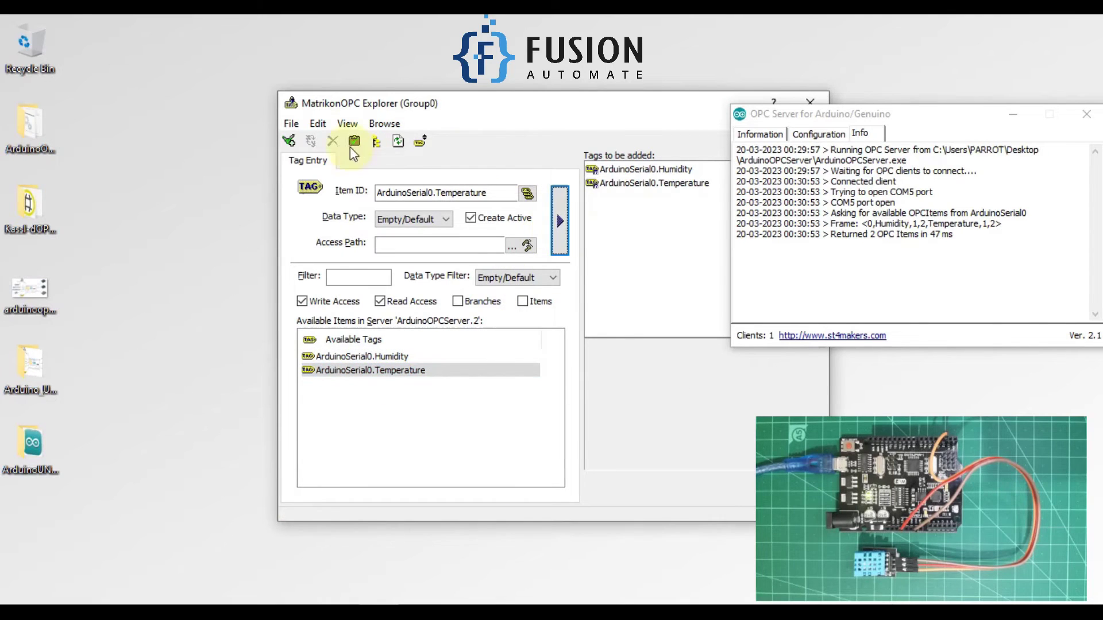
{"action": "left_click", "coordinate": [290, 141]}
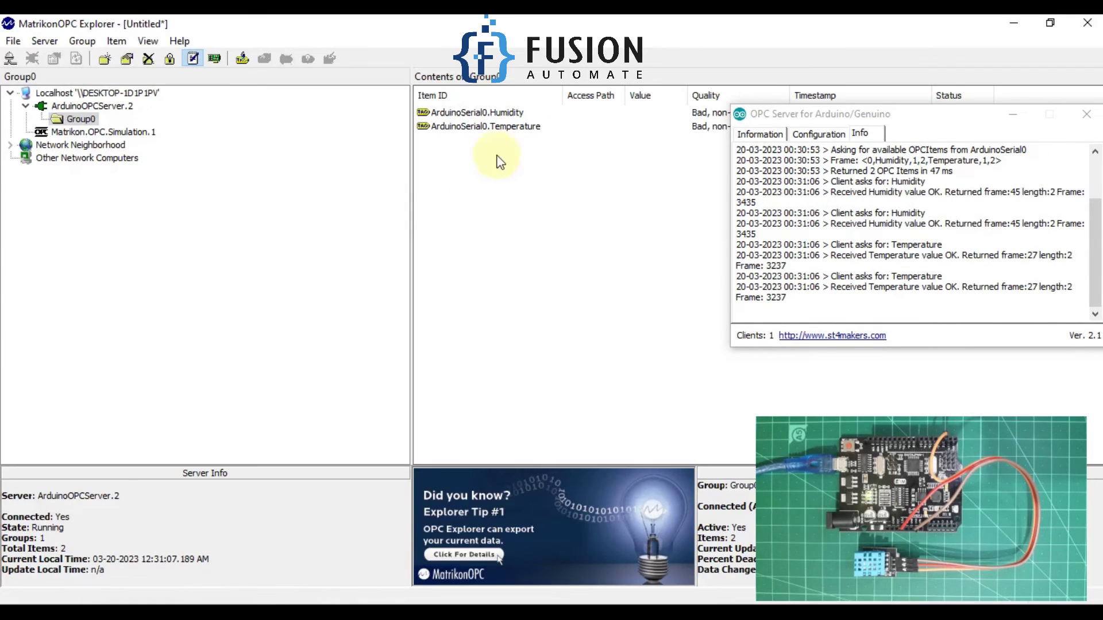
Move the Arduino server log window to the centre beside the live Humidity 45 and Temperature 28 values.
{"action": "left_click_drag", "start_coordinate": [754, 121], "coordinate": [481, 187]}
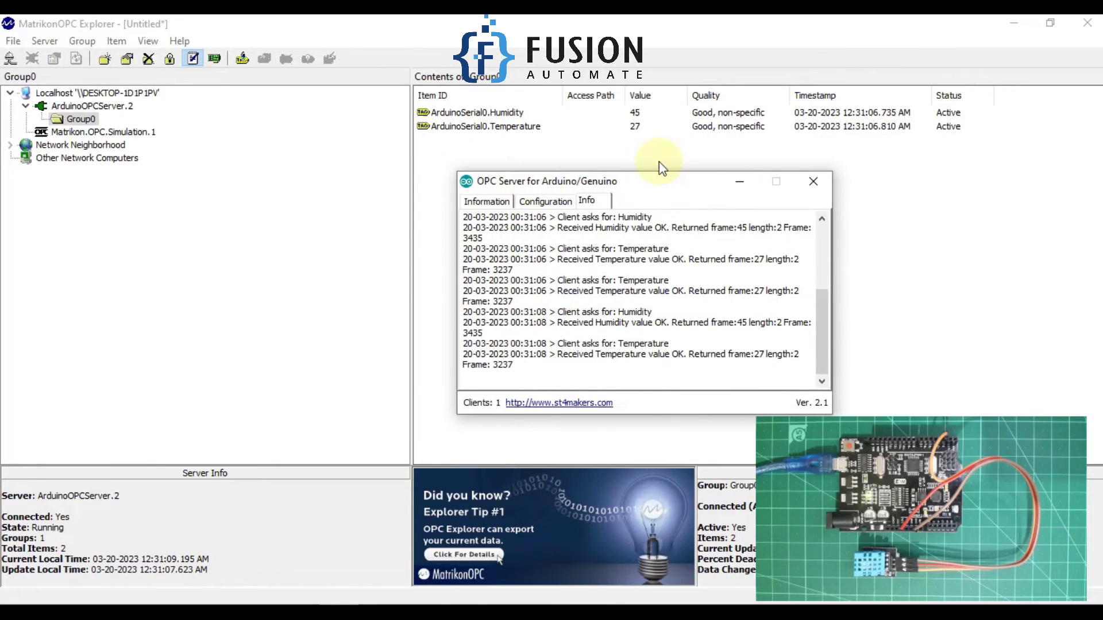
{"action": "left_click_drag", "start_coordinate": [643, 179], "coordinate": [591, 164]}
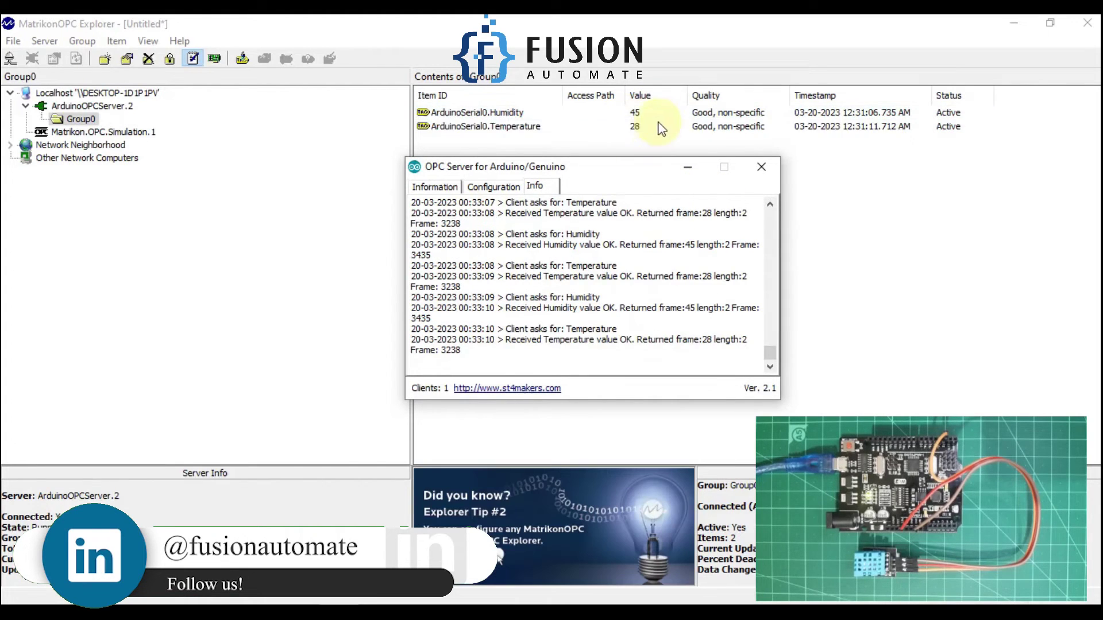
Select the Temperature tag row and minimize the Arduino server log window.
{"action": "left_click", "coordinate": [730, 126]}
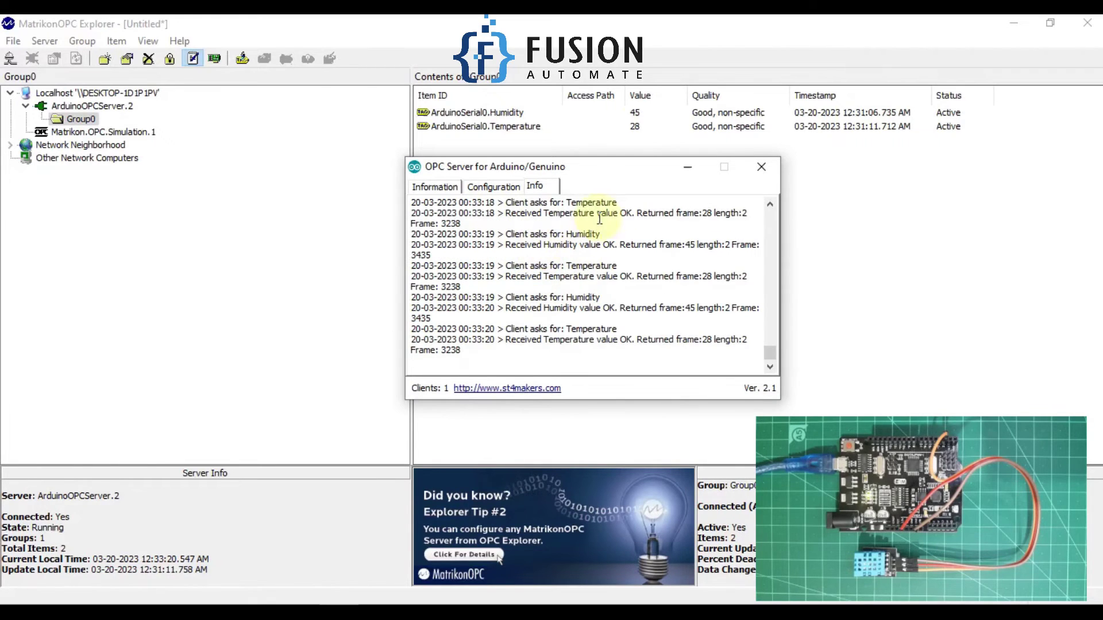
{"action": "left_click", "coordinate": [645, 126]}
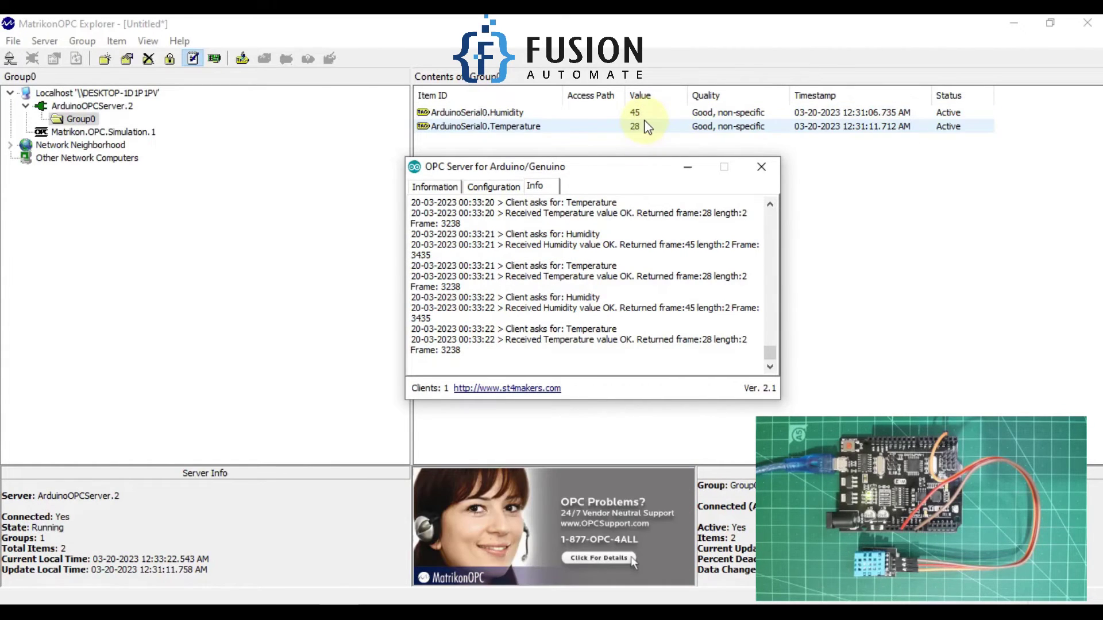
{"action": "left_click", "coordinate": [488, 318]}
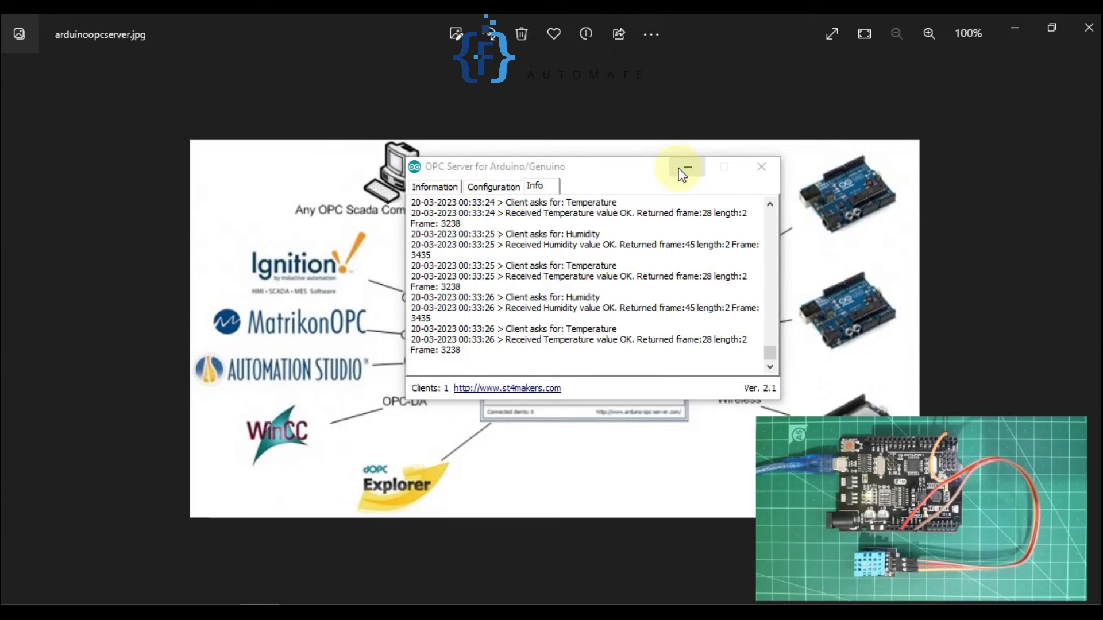
{"action": "left_click", "coordinate": [681, 169]}
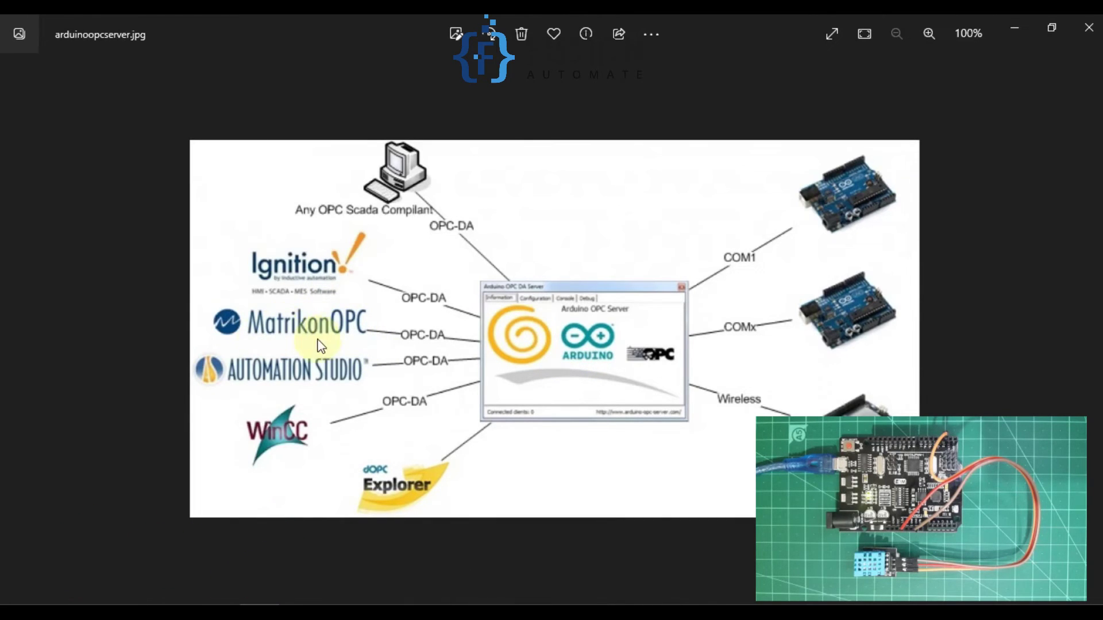
Minimize Photos to reveal Group0 reading Humidity 45 and Temperature 28, both Good.
{"action": "left_click", "coordinate": [1014, 31]}
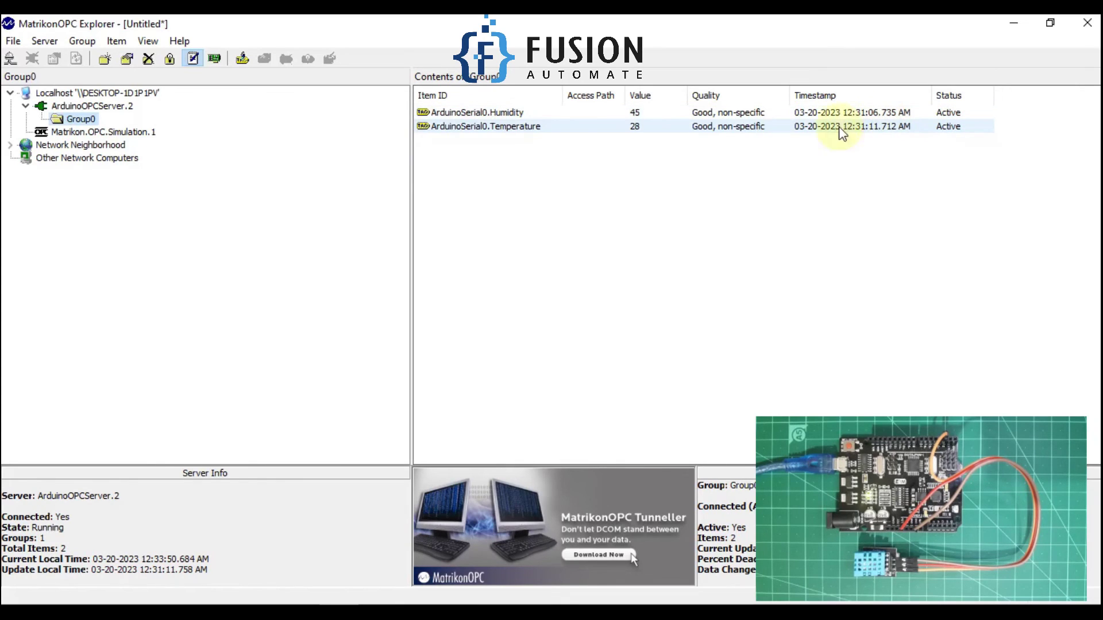
Select the Humidity and Temperature tags to watch their live values, 44 and 29.
{"action": "left_click", "coordinate": [675, 117]}
{"action": "left_click", "coordinate": [674, 129]}
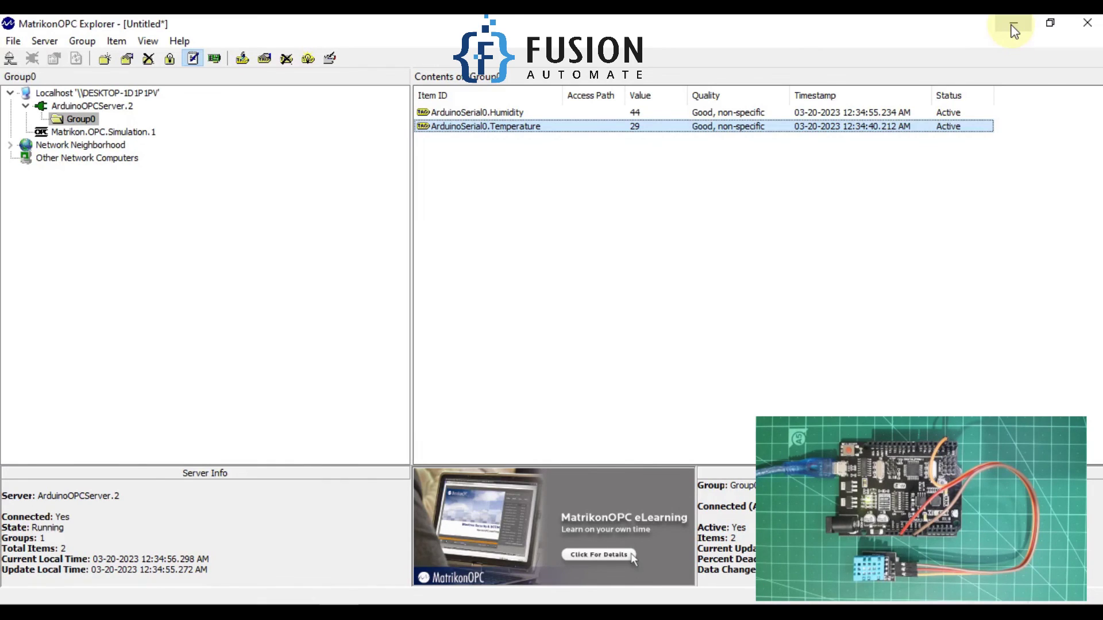
Minimize MatrikonOPC Explorer and box-select the top two desktop shortcut icons.
{"action": "left_click", "coordinate": [1012, 27]}
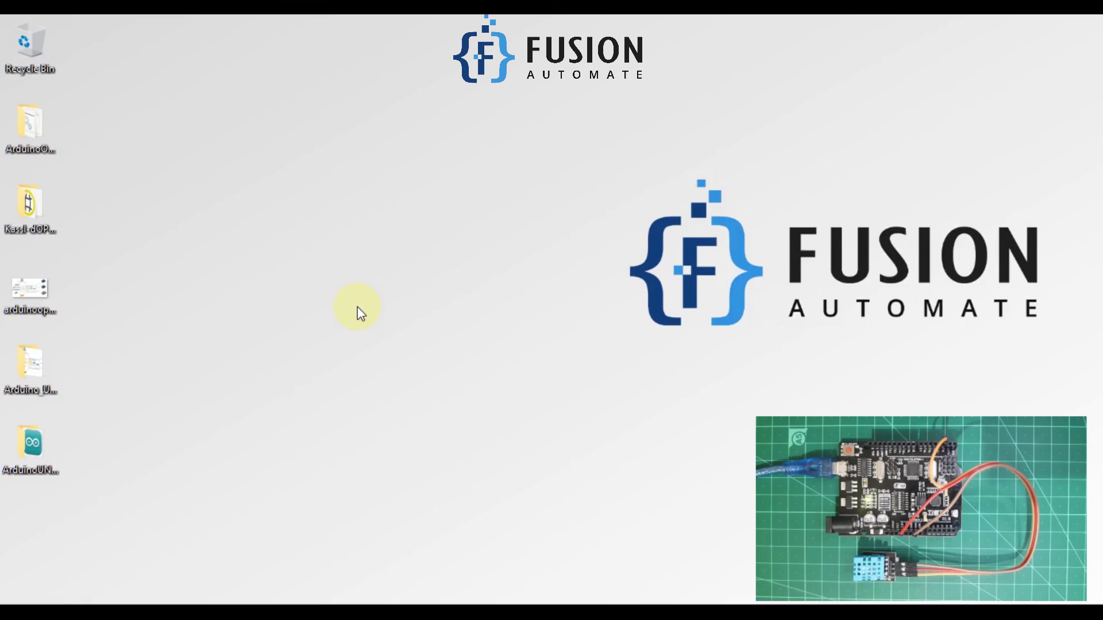
{"action": "left_click_drag", "start_coordinate": [161, 253], "coordinate": [8, 100]}
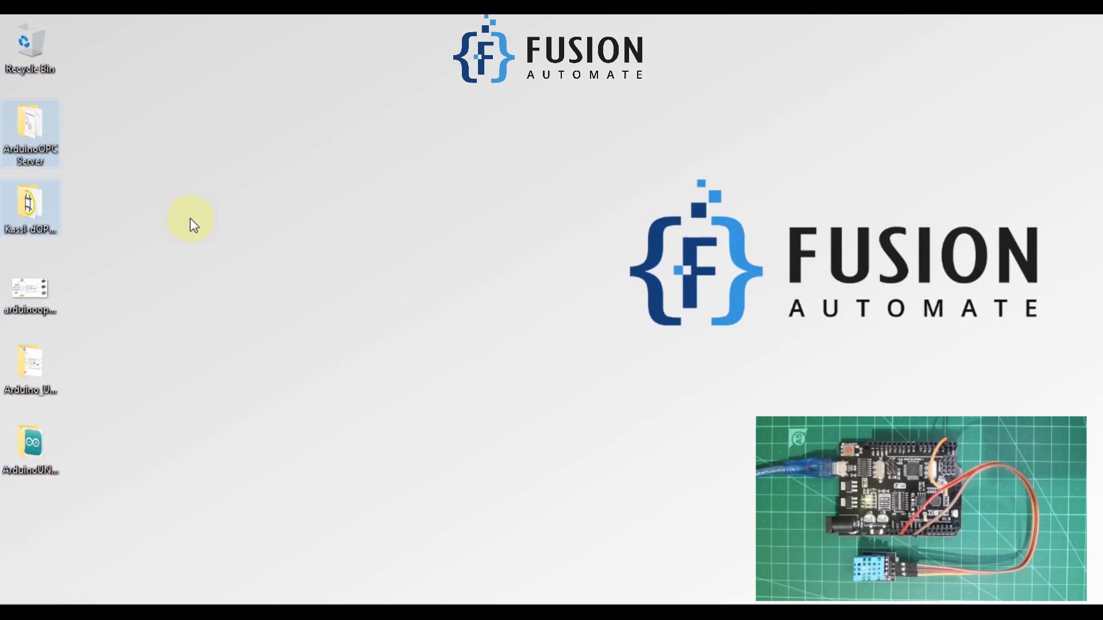